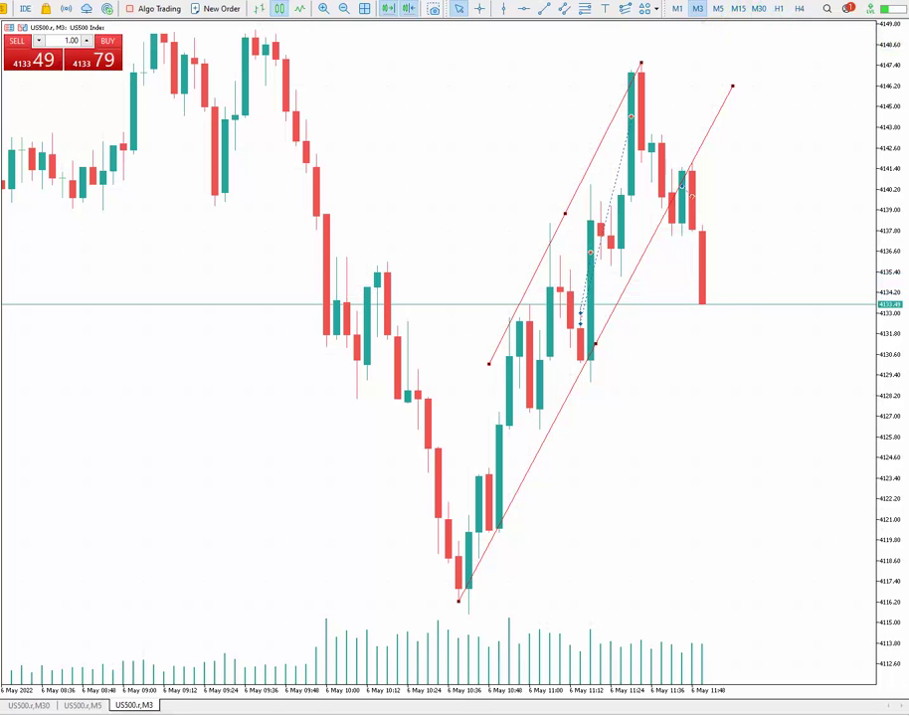
Switch the US500 chart to the 30-minute timeframe and mark the recent gently falling channel with one line above and one below the candles.
{"action": "left_click", "coordinate": [761, 10]}
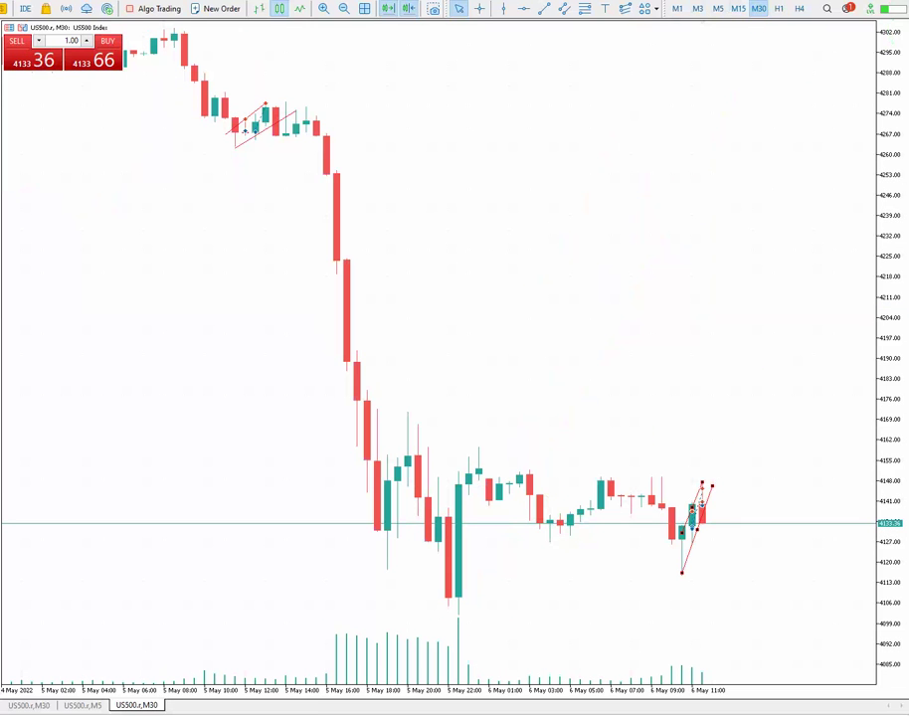
{"action": "left_click_drag", "start_coordinate": [469, 463], "coordinate": [749, 485]}
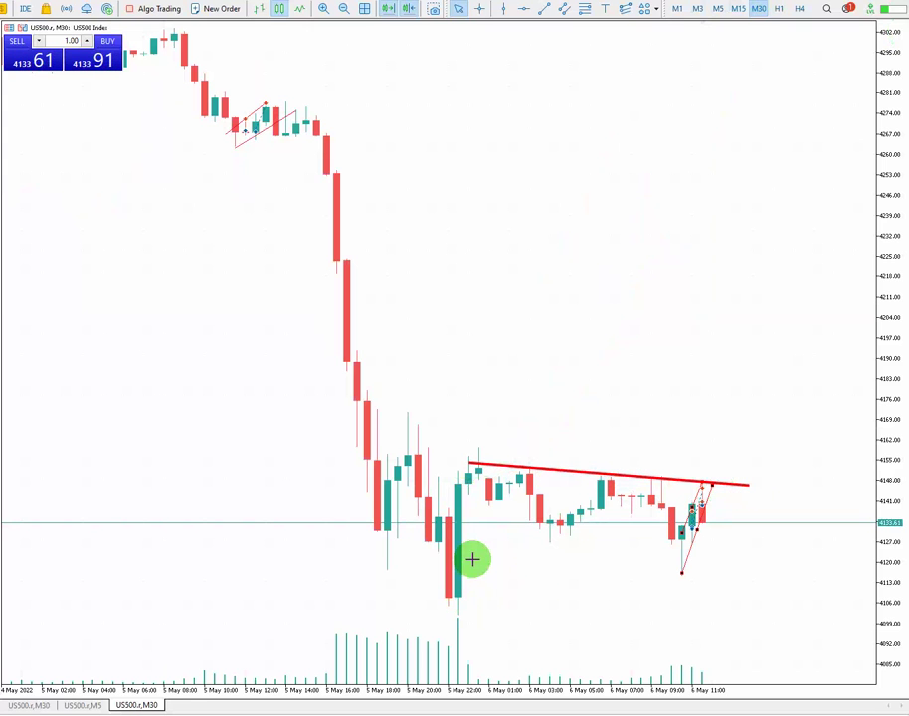
{"action": "mouse_move", "coordinate": [522, 542]}
{"action": "left_mouse_down"}
{"action": "mouse_move", "coordinate": [747, 602]}
{"action": "mouse_move", "coordinate": [769, 549]}
{"action": "left_mouse_up"}
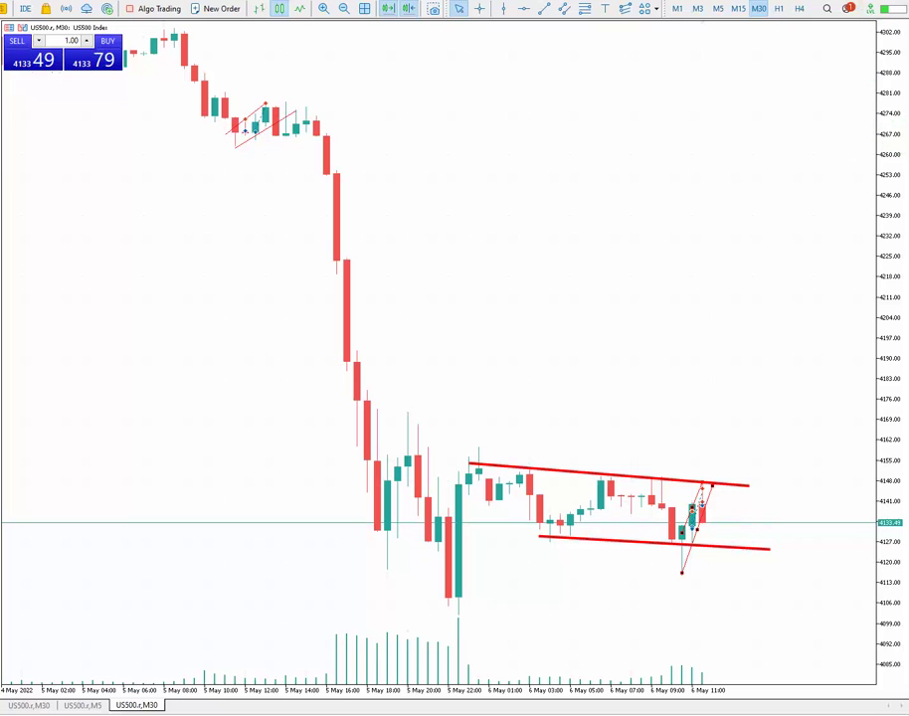
Return the chart to the 3-minute timeframe and clear the thick channel markings.
{"action": "left_click", "coordinate": [696, 9]}
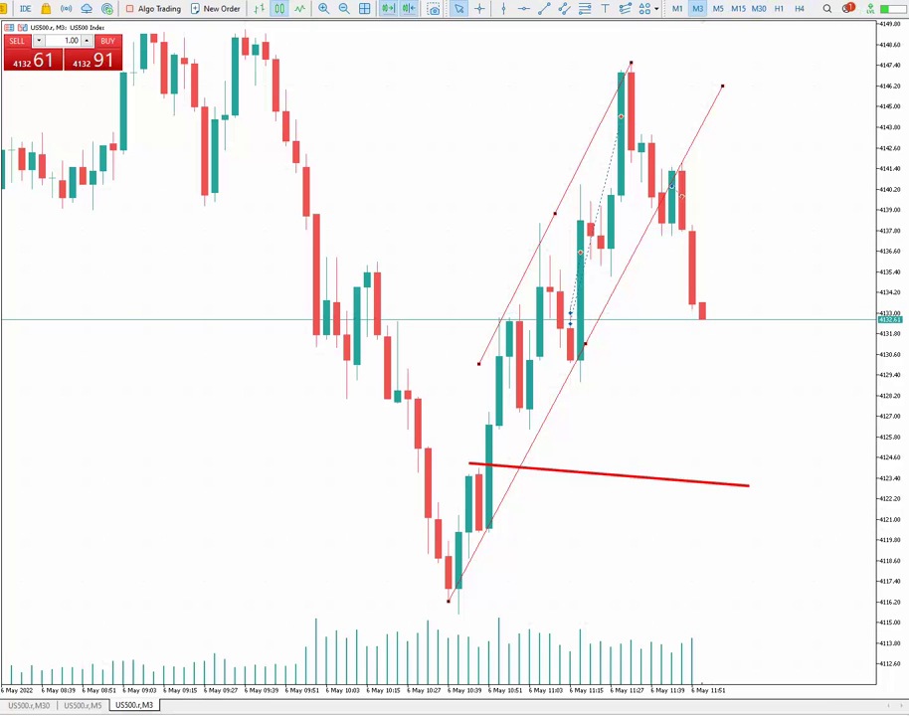
{"action": "key", "text": "BackSpace"}
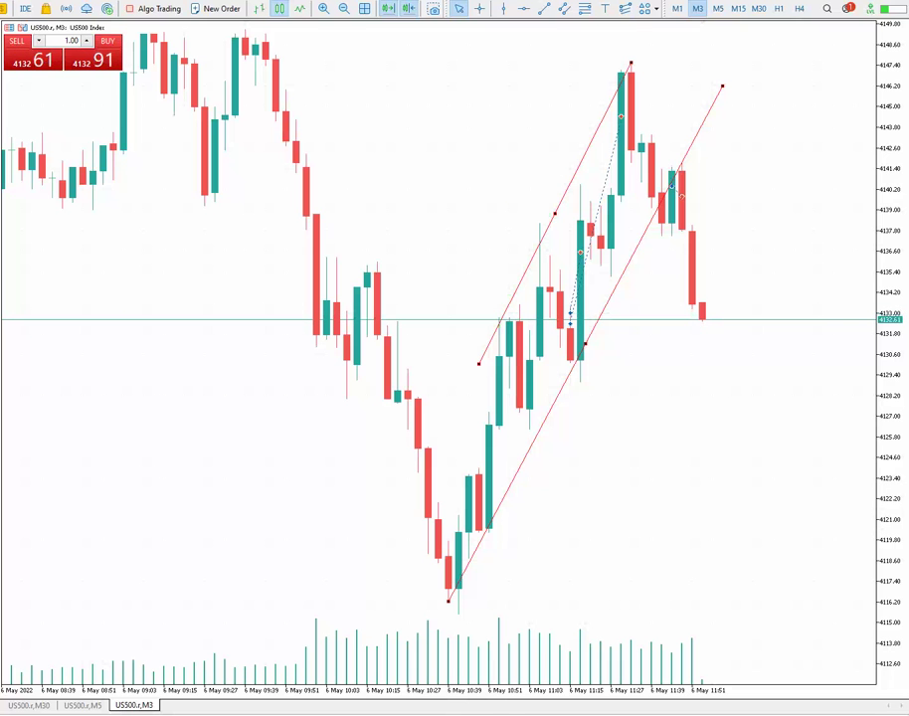
Bring the Trading Journal spreadsheet in LibreOffice Calc over the chart to review the session checklist, and move it away again.
{"action": "left_click_drag", "start_coordinate": [0, 103], "coordinate": [404, 67]}
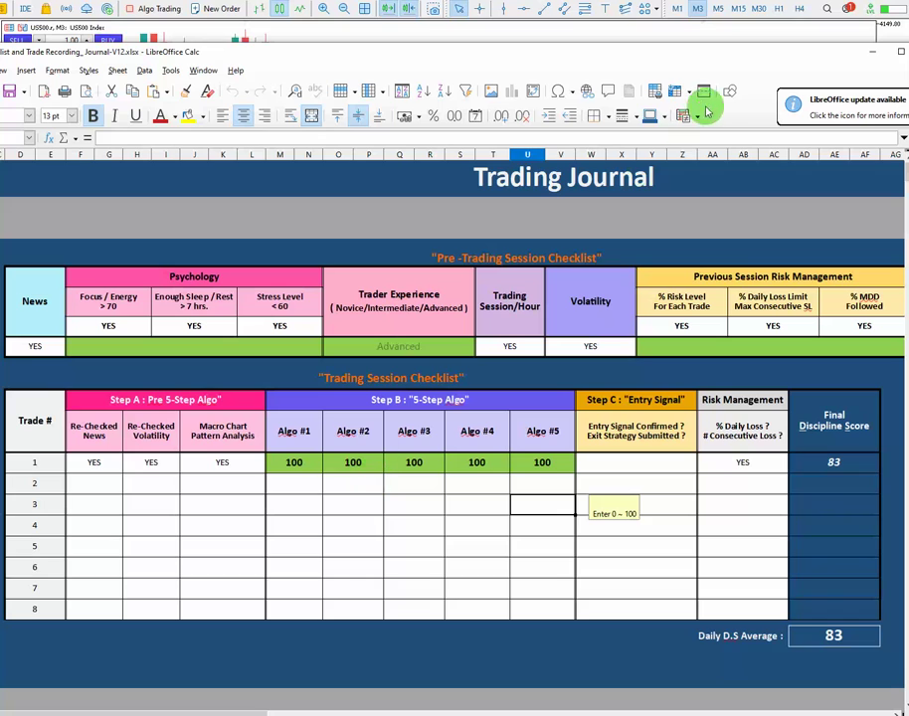
{"action": "left_click_drag", "start_coordinate": [719, 58], "coordinate": [0, 41]}
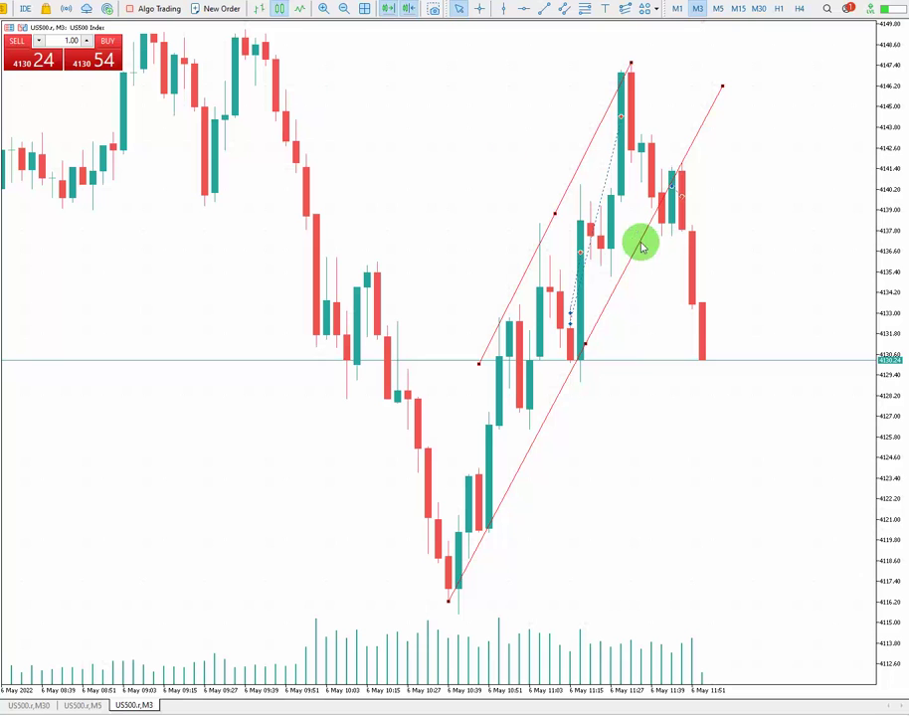
Switch the chart to the 1-minute timeframe and sketch two converging lines along the rally's swing lows and highs, erasing both.
{"action": "left_click", "coordinate": [679, 10]}
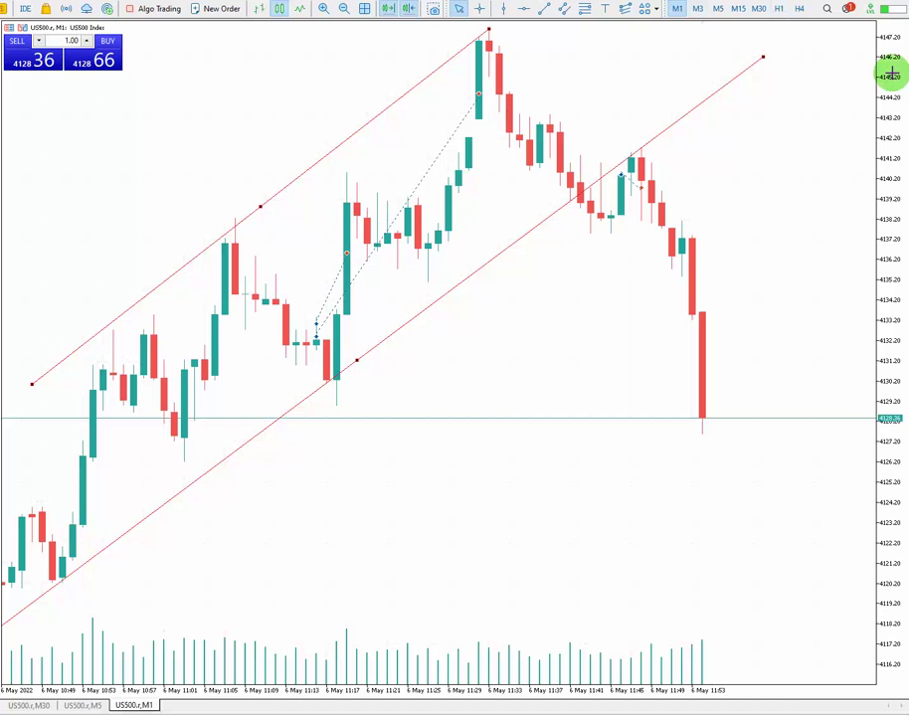
{"action": "left_click_drag", "start_coordinate": [324, 390], "coordinate": [484, 211]}
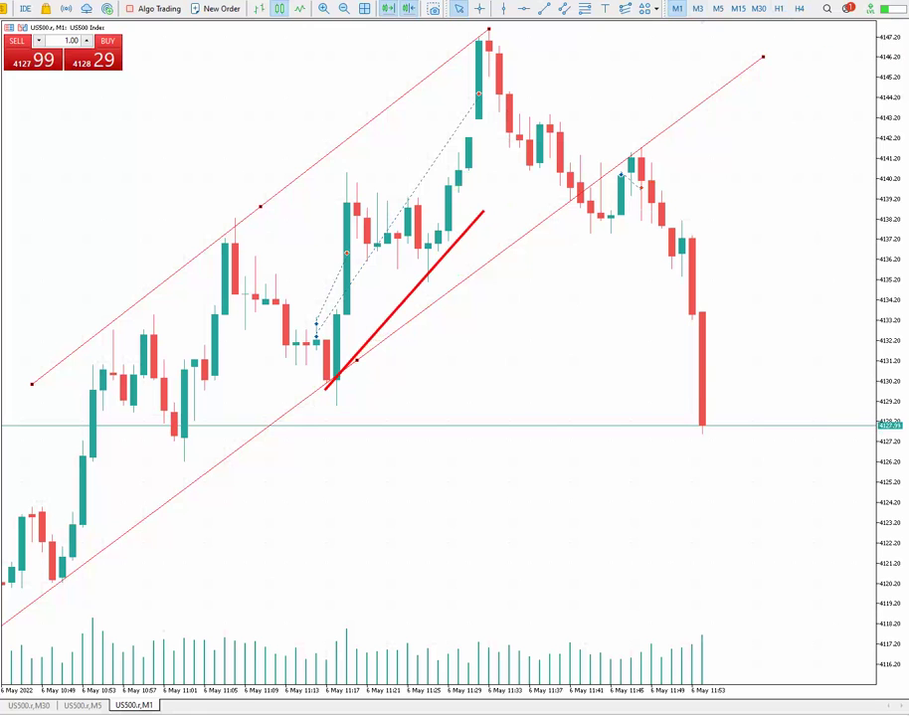
{"action": "left_click", "coordinate": [426, 218]}
{"action": "mouse_move", "coordinate": [214, 254]}
{"action": "left_mouse_down"}
{"action": "mouse_move", "coordinate": [423, 197]}
{"action": "mouse_move", "coordinate": [419, 160]}
{"action": "left_mouse_up"}
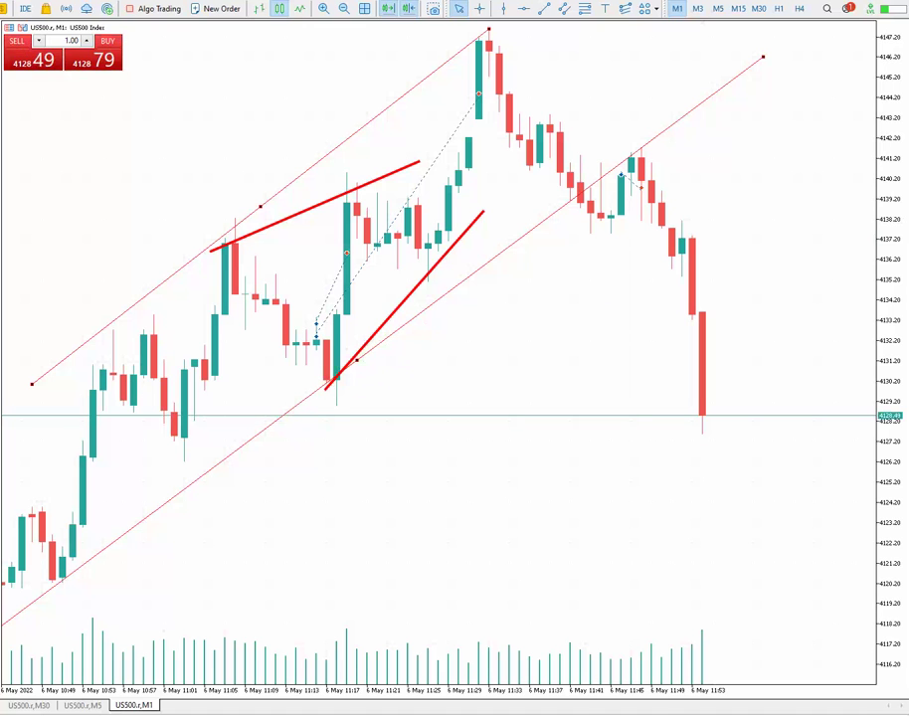
{"action": "key", "text": "BackSpace"}
{"action": "key", "text": "Escape"}
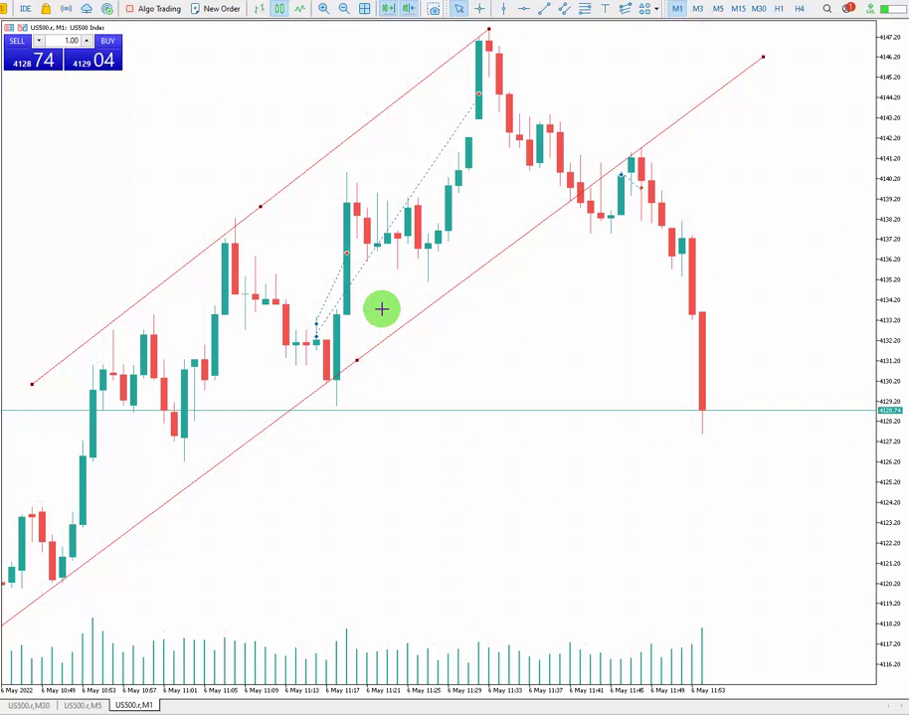
Try a rising line under the 11:02 and 11:18 lows with another across the swing highs above, and erase them.
{"action": "left_click_drag", "start_coordinate": [169, 462], "coordinate": [518, 308]}
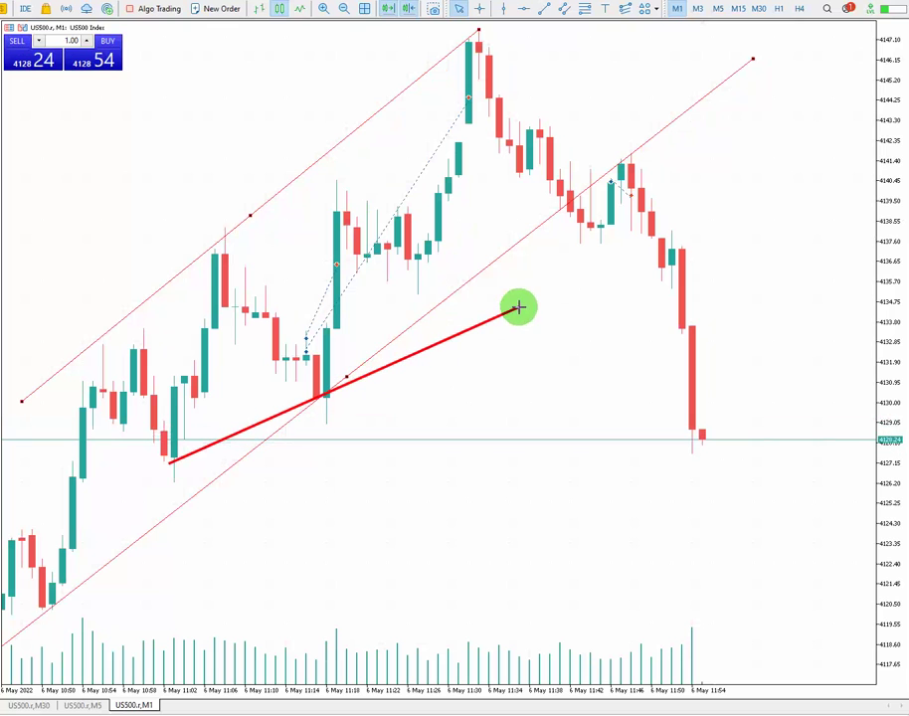
{"action": "left_click_drag", "start_coordinate": [213, 253], "coordinate": [438, 173]}
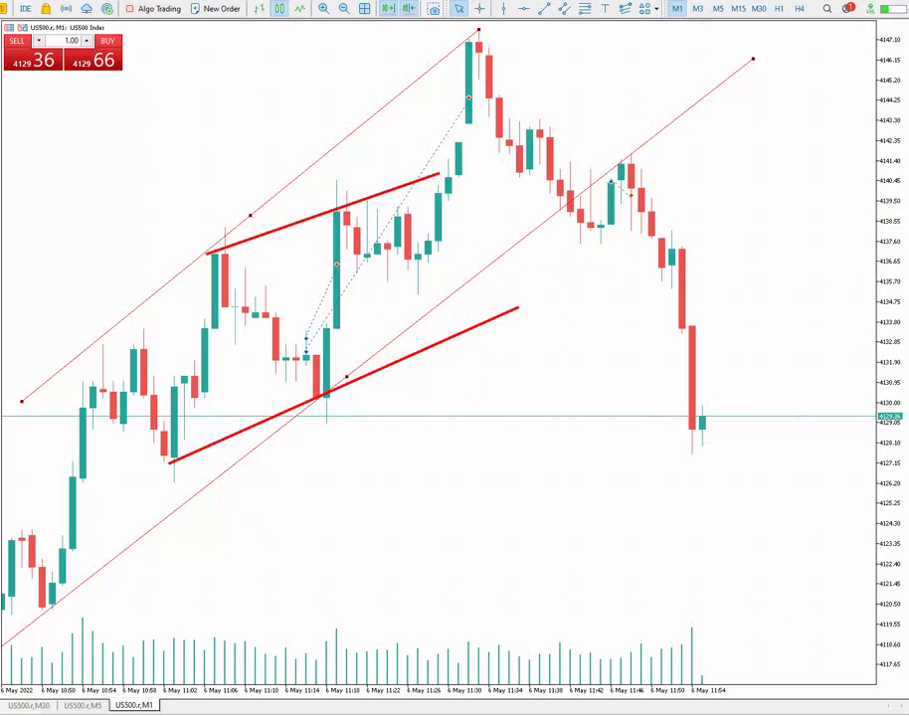
{"action": "key", "text": "BackSpace"}
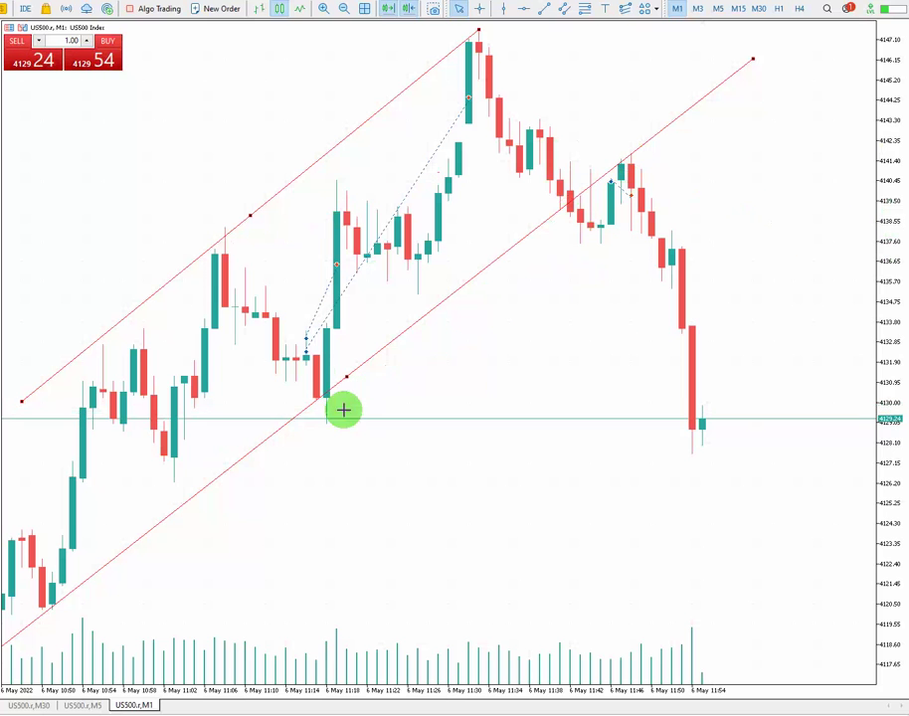
Label the two trade entries just before the 11:18 low with numbered markers 1 and 2.
{"action": "left_click", "coordinate": [304, 354]}
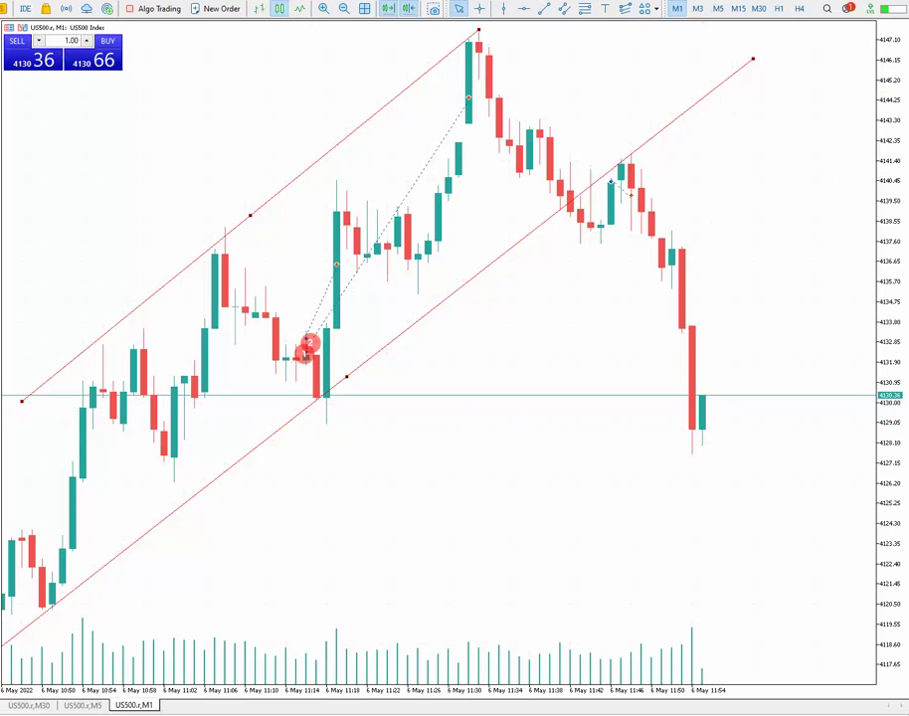
Try two parallel rising lines inside the channel, one near its middle and one through the trade entries, and remove both.
{"action": "left_click_drag", "start_coordinate": [624, 33], "coordinate": [23, 529]}
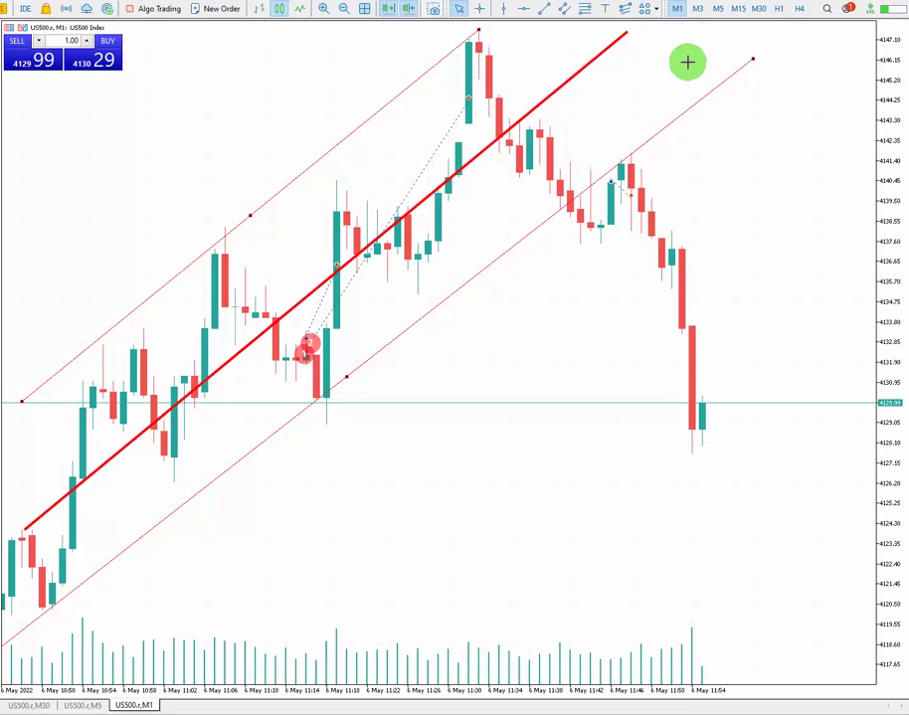
{"action": "mouse_move", "coordinate": [684, 49]}
{"action": "left_mouse_down"}
{"action": "mouse_move", "coordinate": [240, 386]}
{"action": "mouse_move", "coordinate": [113, 515]}
{"action": "mouse_move", "coordinate": [8, 600]}
{"action": "mouse_move", "coordinate": [11, 589]}
{"action": "left_mouse_up"}
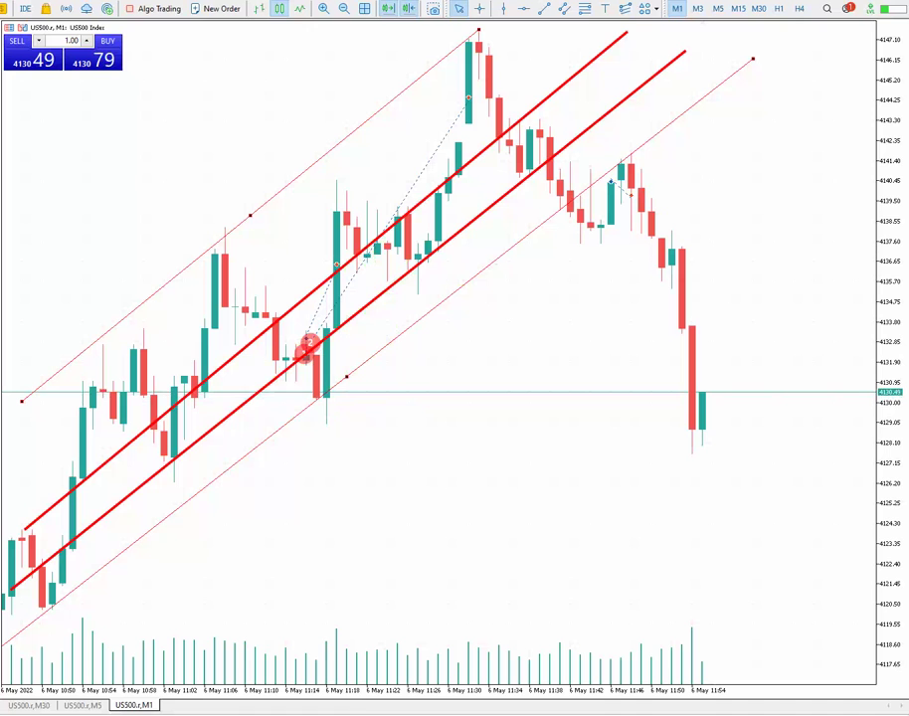
{"action": "key", "text": "BackSpace"}
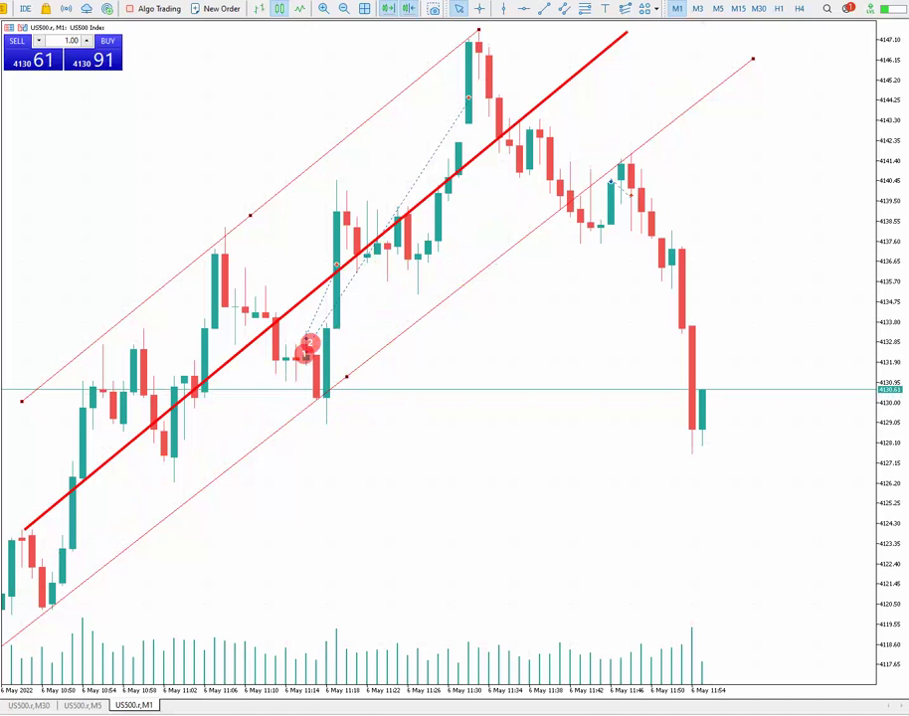
{"action": "key", "text": "Delete"}
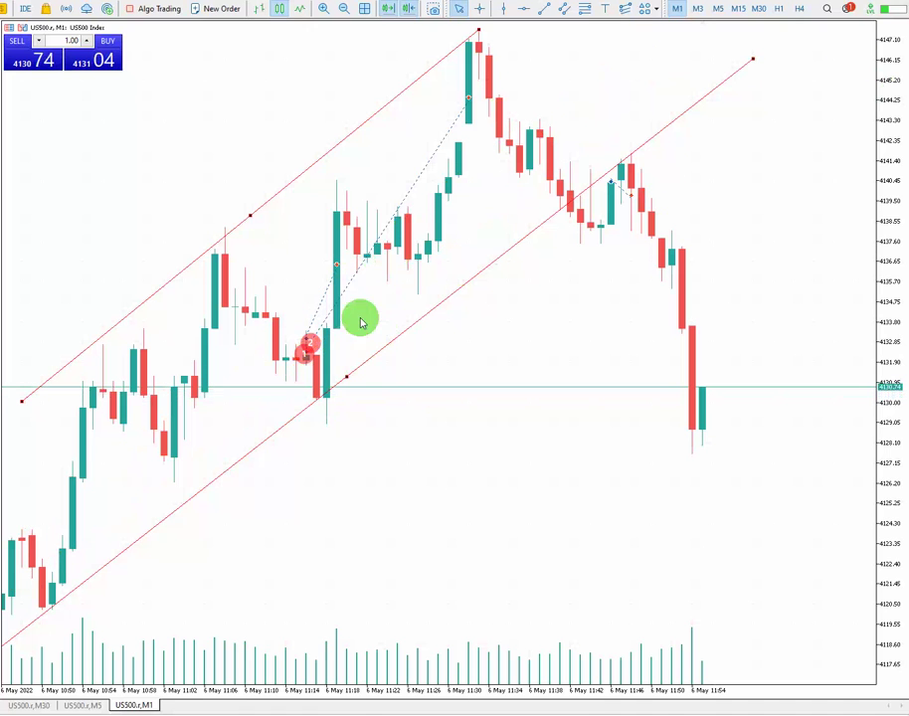
Draw a check mark at each of the two trades' exits, one on the first surge and one near the 11:30 peak.
{"action": "scroll", "coordinate": [324, 283], "scroll_direction": "up", "scroll_amount": 4}
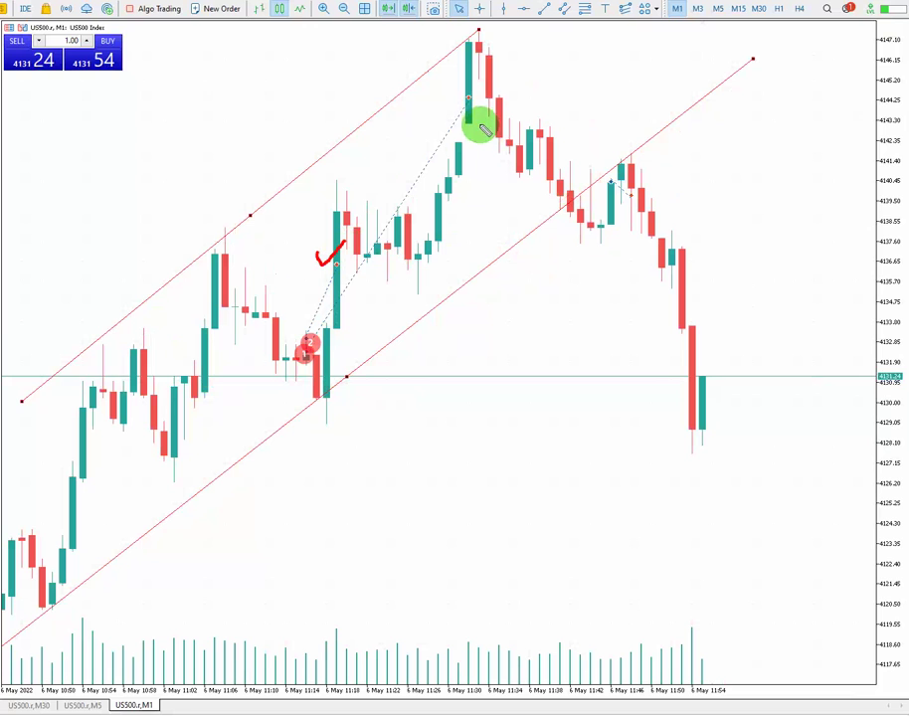
{"action": "mouse_move", "coordinate": [452, 88]}
{"action": "left_mouse_down"}
{"action": "mouse_move", "coordinate": [470, 91]}
{"action": "mouse_move", "coordinate": [487, 76]}
{"action": "left_mouse_up"}
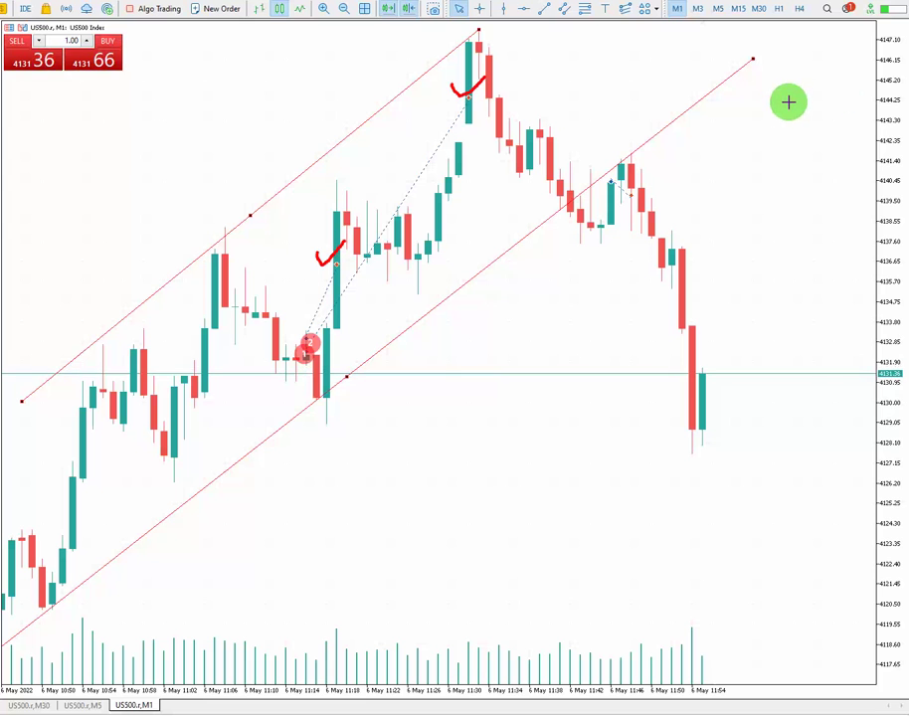
Try a line parallel to and below the channel with a scribbled zone under the entries, and undo both markings.
{"action": "mouse_move", "coordinate": [795, 90]}
{"action": "left_mouse_down"}
{"action": "mouse_move", "coordinate": [560, 306]}
{"action": "mouse_move", "coordinate": [285, 524]}
{"action": "mouse_move", "coordinate": [88, 625]}
{"action": "left_mouse_up"}
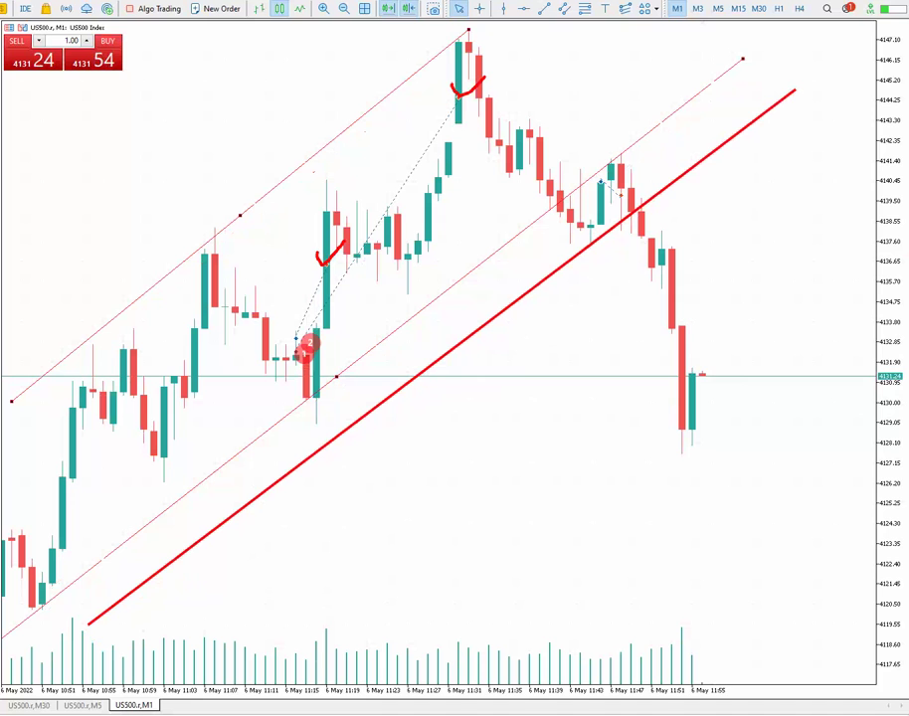
{"action": "mouse_move", "coordinate": [334, 456]}
{"action": "left_mouse_down"}
{"action": "mouse_move", "coordinate": [304, 458]}
{"action": "mouse_move", "coordinate": [349, 452]}
{"action": "mouse_move", "coordinate": [290, 453]}
{"action": "left_mouse_up"}
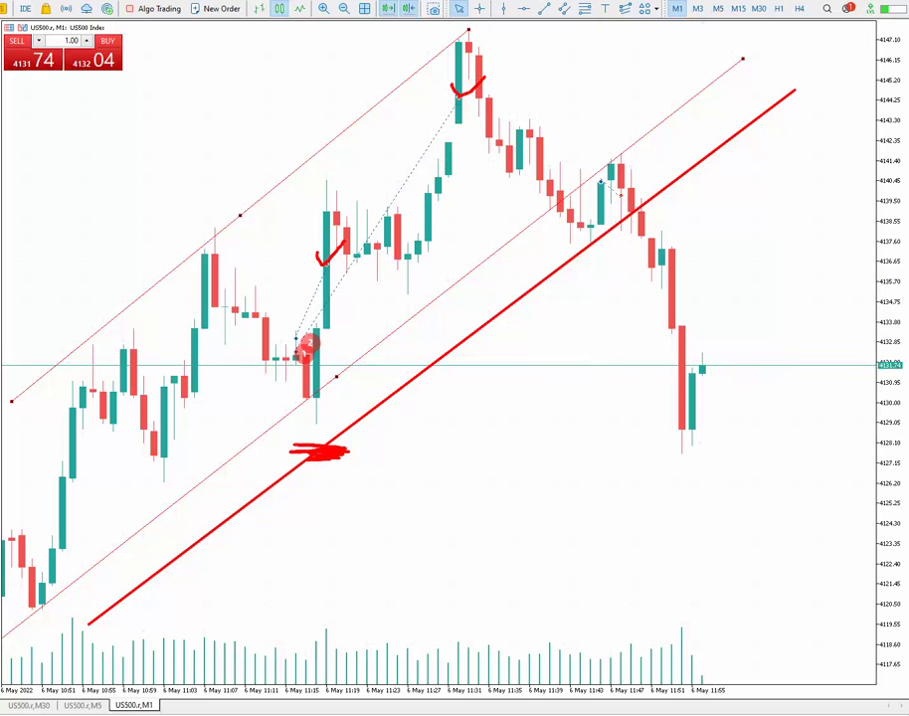
{"action": "key", "text": "ctrl+z"}
{"action": "key", "text": "ctrl+z"}
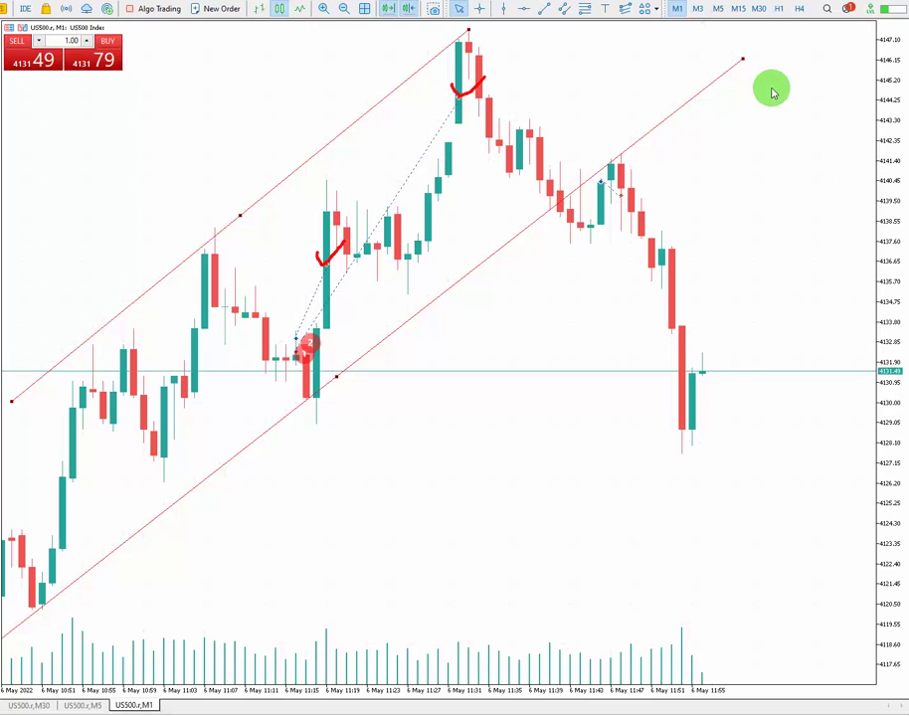
Move the upper end of the lower channel line to a later time at about the same price, making its slope shallower.
{"action": "left_click_drag", "start_coordinate": [744, 63], "coordinate": [782, 62]}
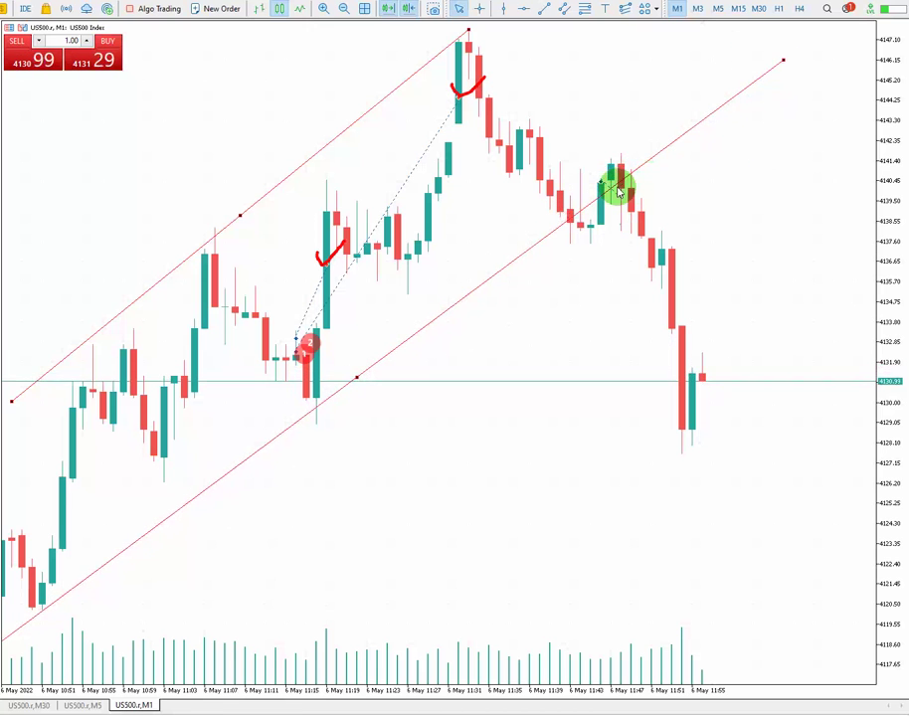